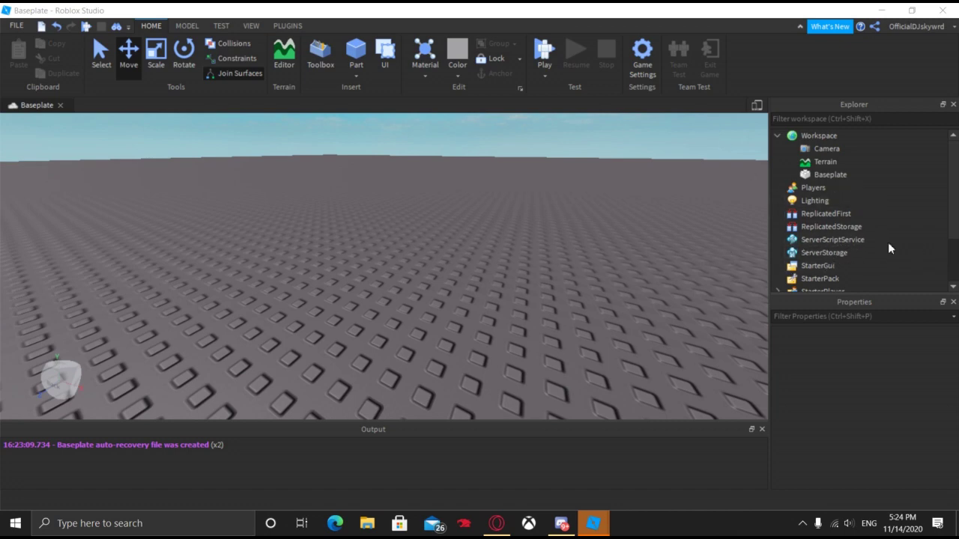
# Step: Open Game Settings for the Baseplate place and choose Publish to open Publish Place
pyautogui.moveTo(863, 244)
pyautogui.scroll(-6, 403, 199)
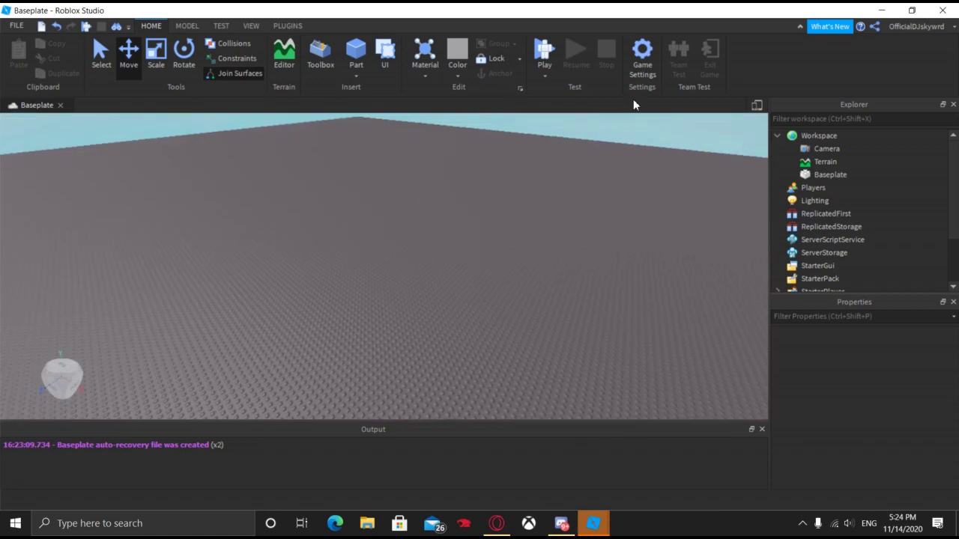
pyautogui.click(643, 60)
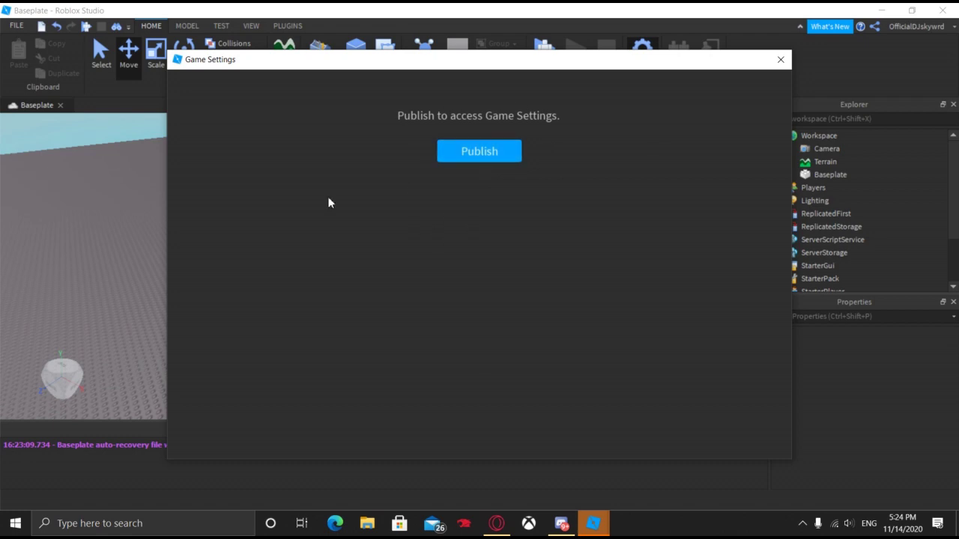
pyautogui.click(497, 166)
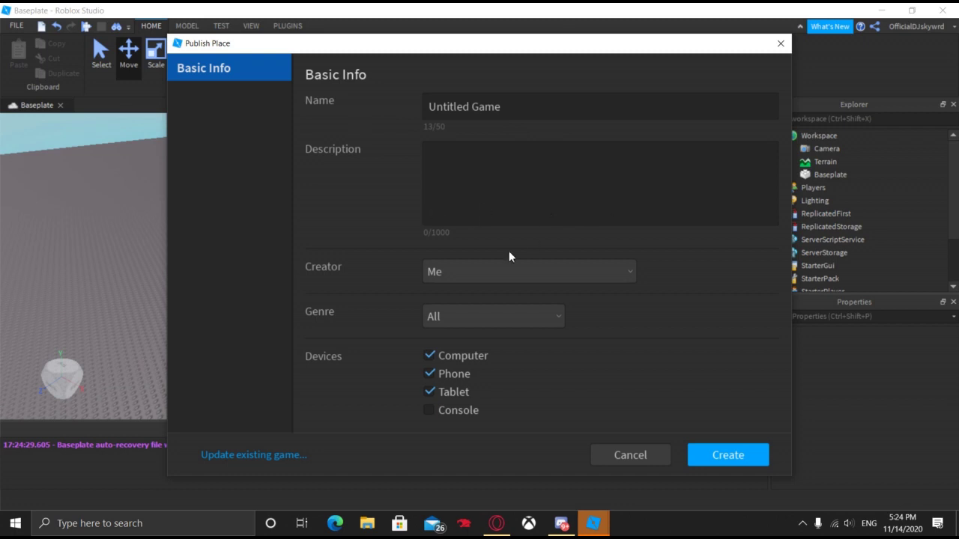
pyautogui.click(464, 274)
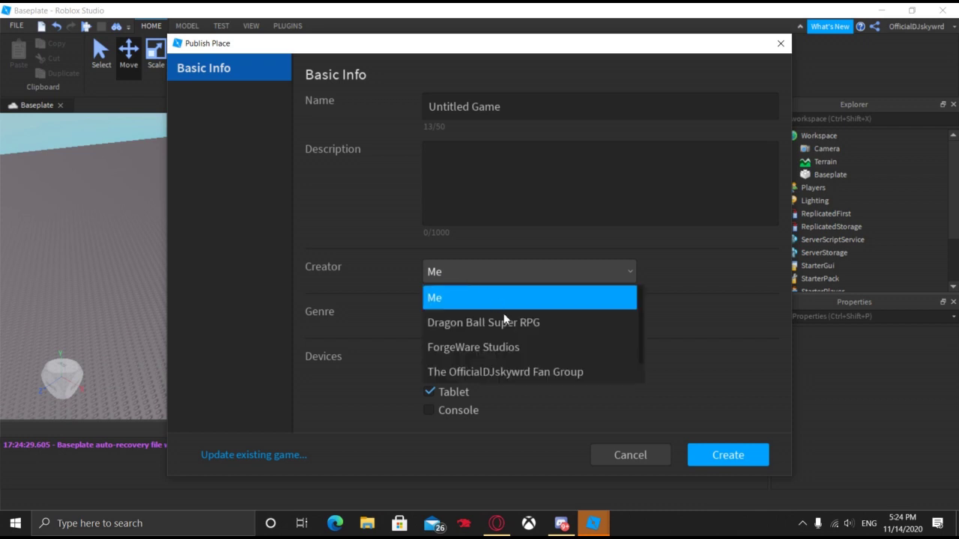
pyautogui.scroll(-1, 537, 352)
pyautogui.scroll(1, 541, 362)
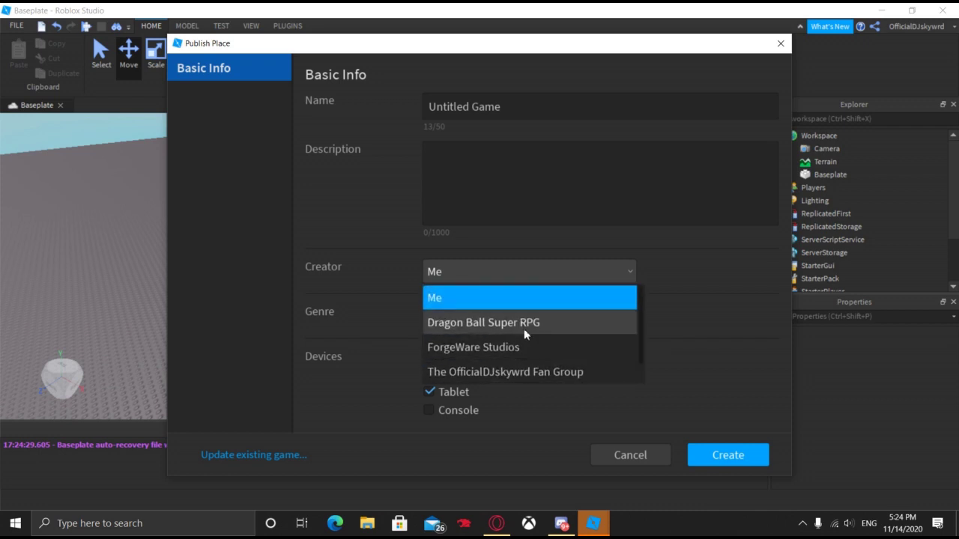
pyautogui.scroll(-1, 523, 328)
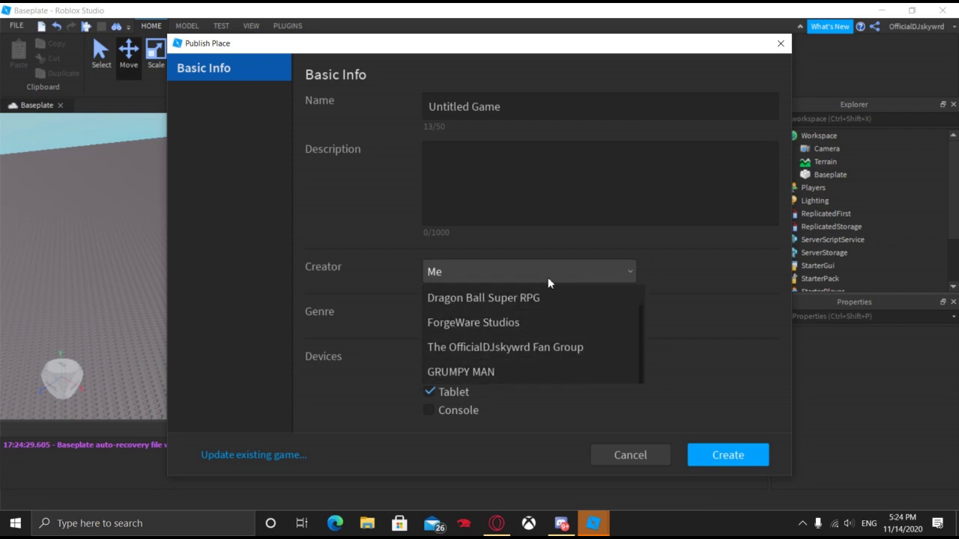
pyautogui.scroll(1, 554, 323)
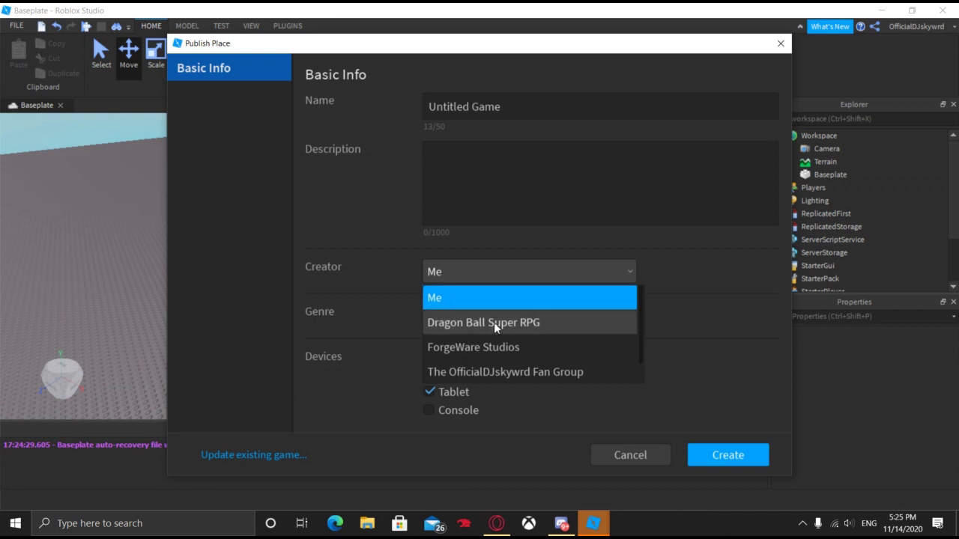
pyautogui.scroll(-1, 608, 322)
pyautogui.scroll(1, 605, 329)
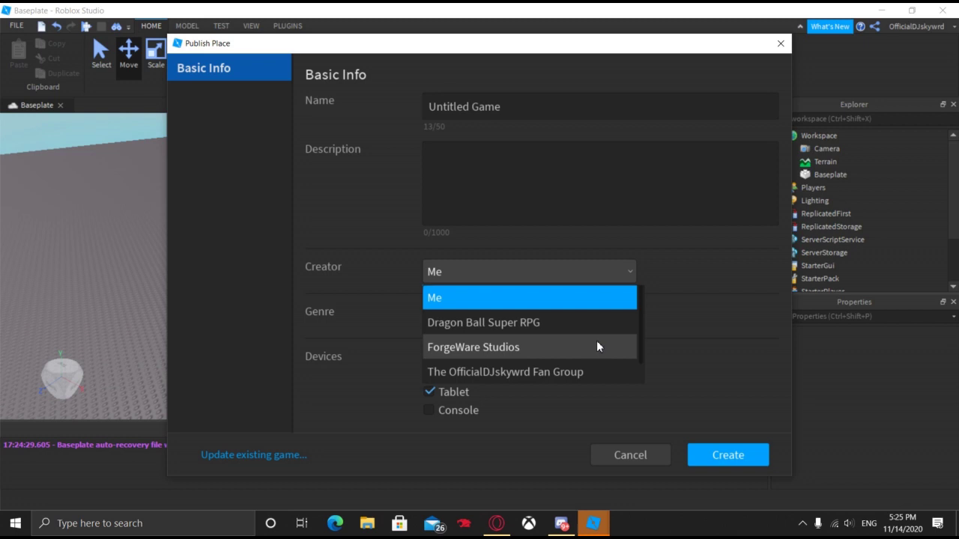
pyautogui.scroll(-1, 514, 307)
pyautogui.scroll(1, 513, 321)
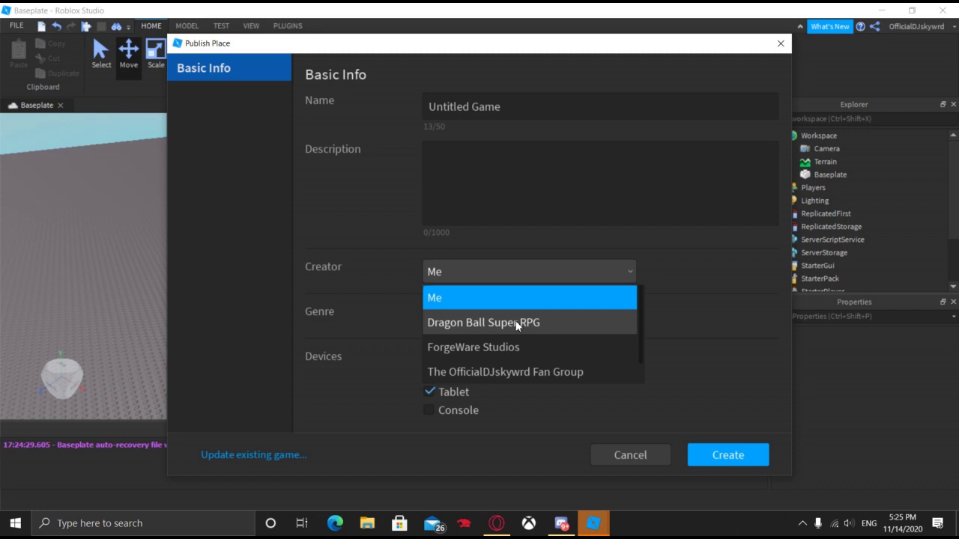
pyautogui.click(598, 267)
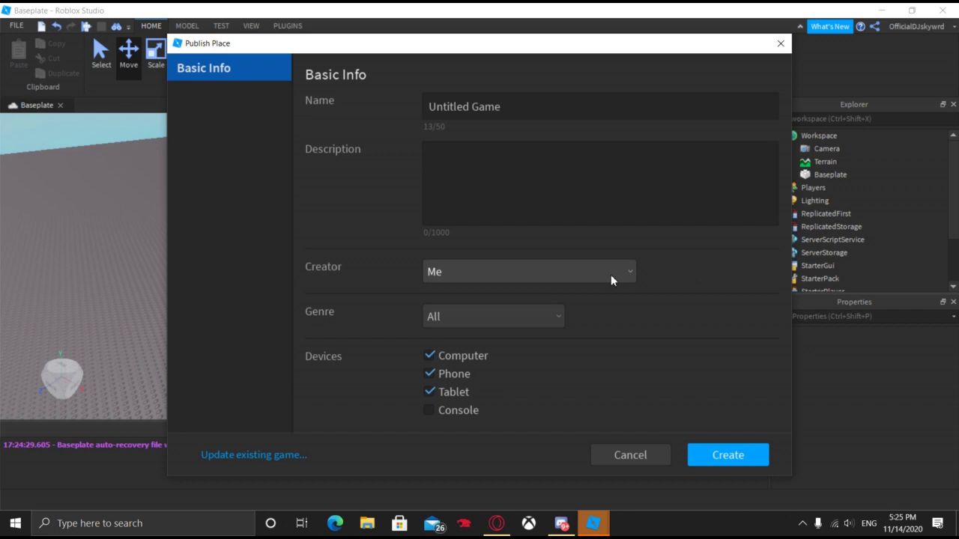
# Step: Keep genre All and creator Me, then create the game as 'Untitled Game'
pyautogui.click(528, 318)
pyautogui.scroll(-4, 520, 369)
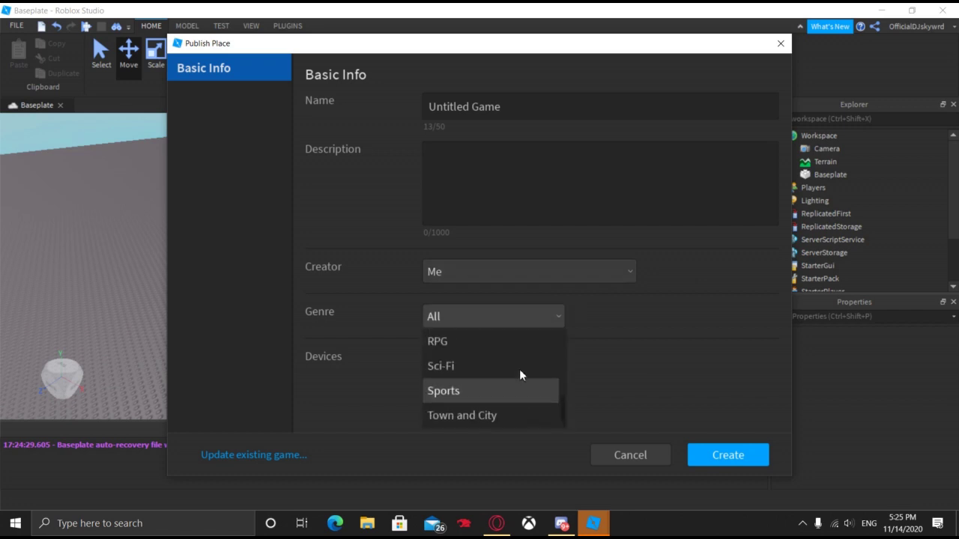
pyautogui.scroll(-1, 520, 369)
pyautogui.scroll(5, 522, 368)
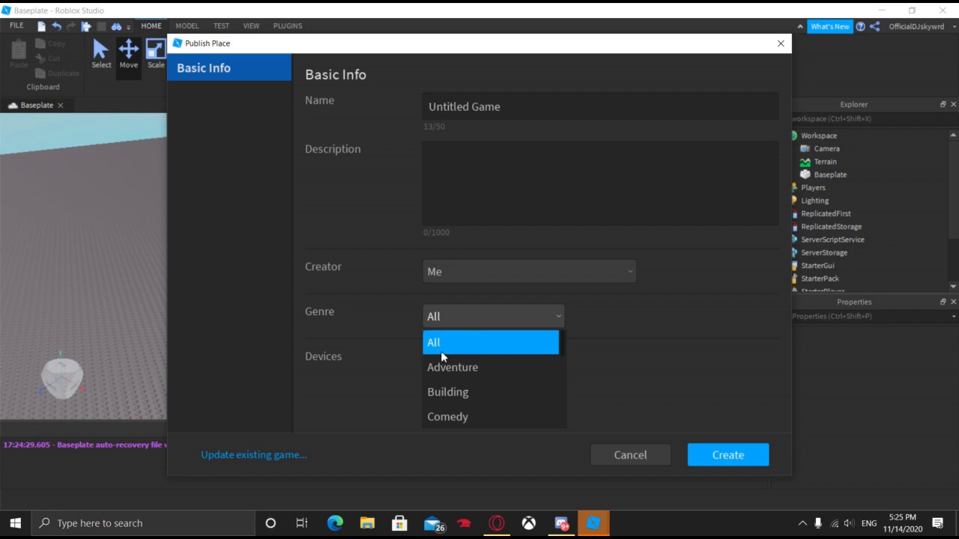
pyautogui.click(562, 318)
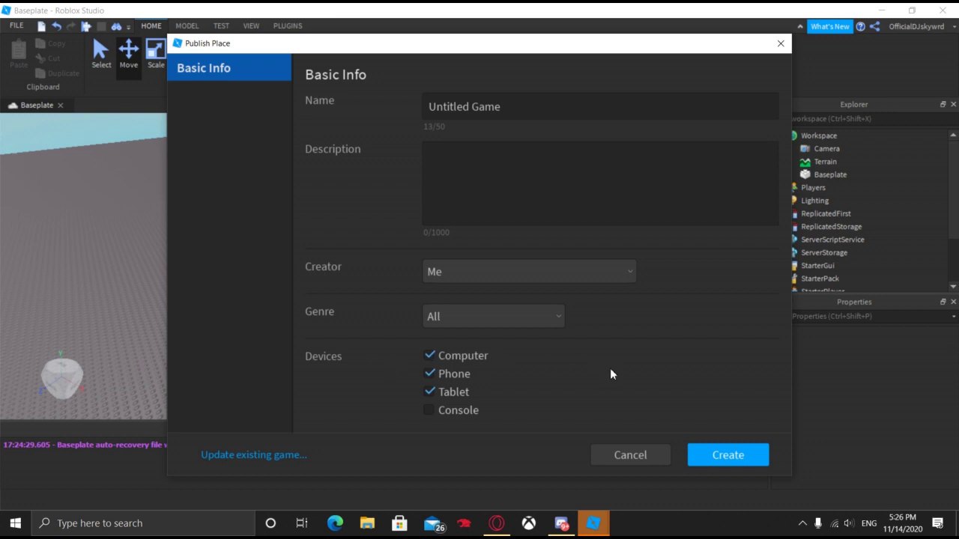
pyautogui.click(735, 457)
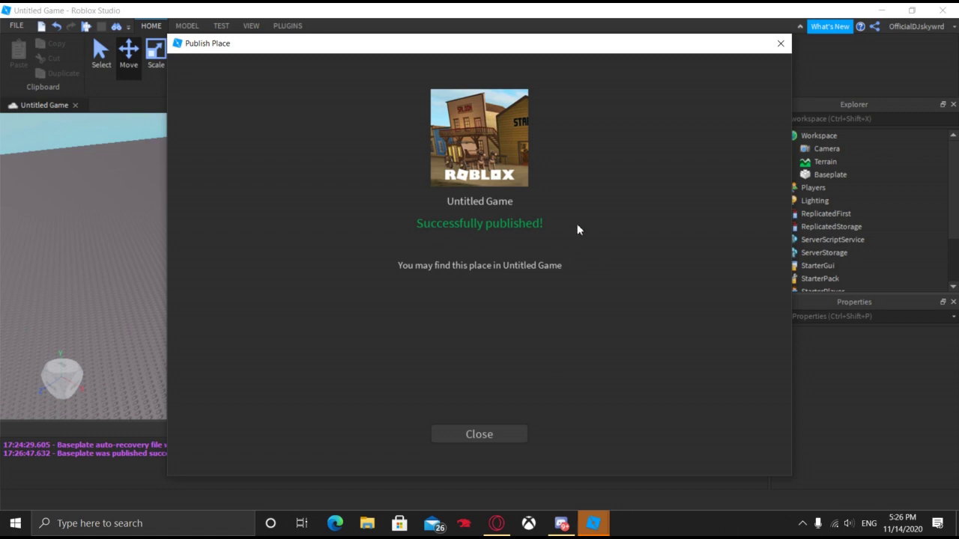
# Step: Dismiss the publish success message and close the Untitled Game file via the File menu
pyautogui.click(494, 433)
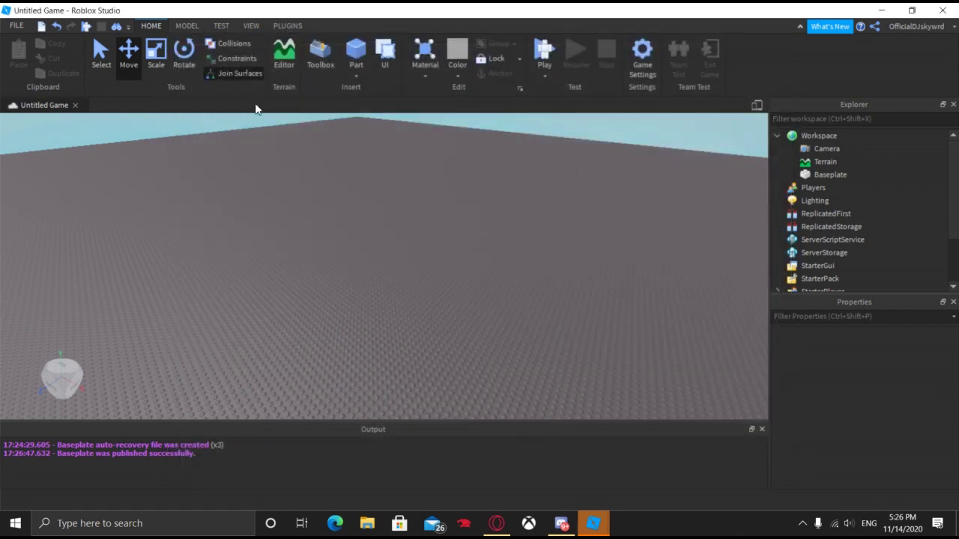
pyautogui.click(16, 26)
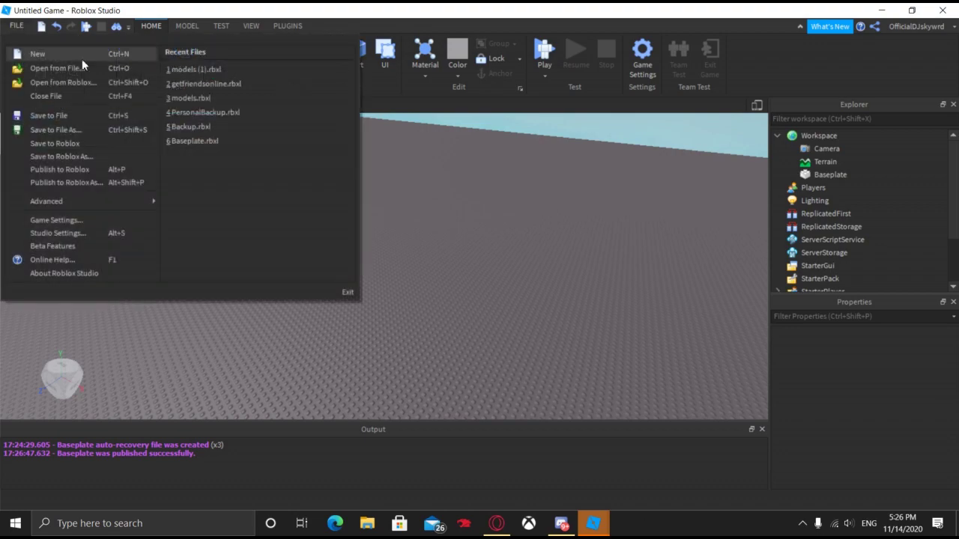
pyautogui.click(79, 97)
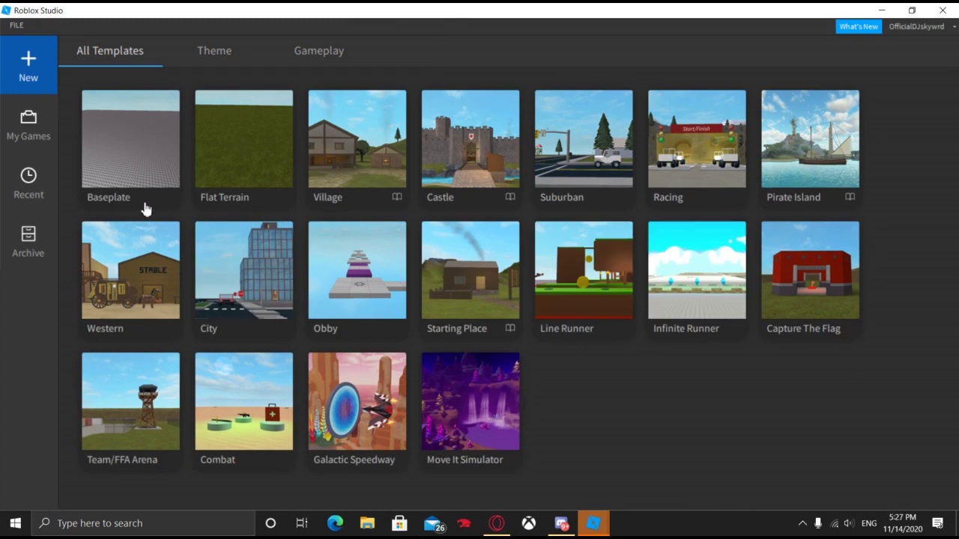
# Step: From My Games, open the newest Untitled Game's place page in the browser
pyautogui.click(39, 132)
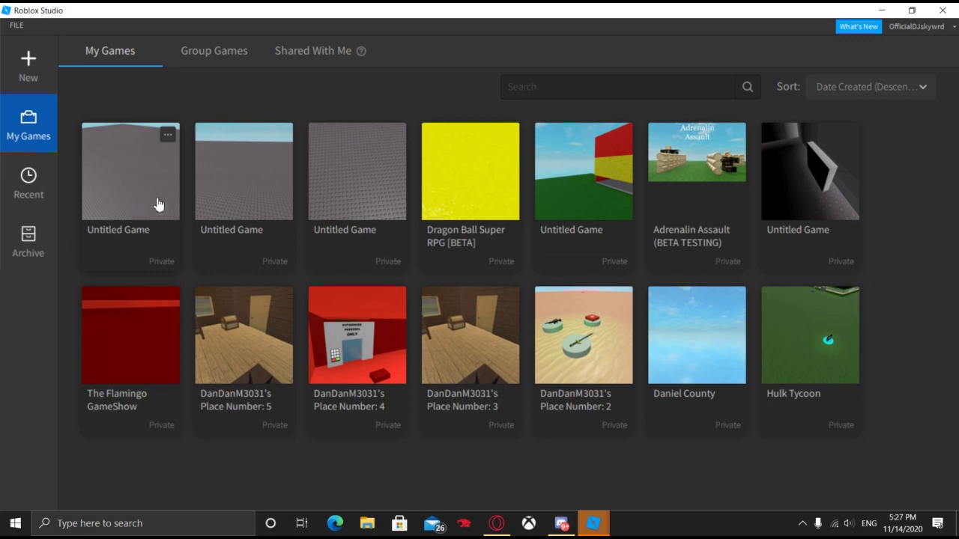
pyautogui.click(168, 140)
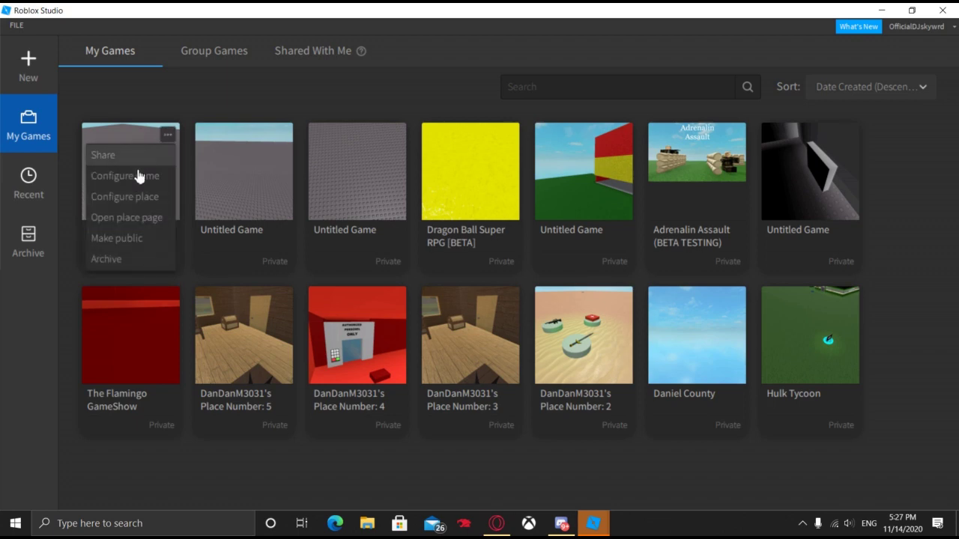
pyautogui.click(145, 218)
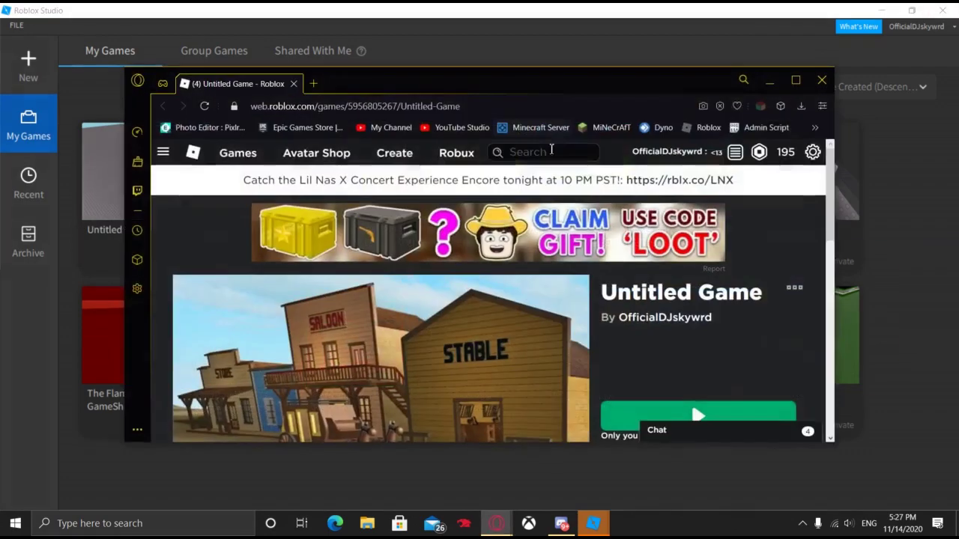
# Step: Maximize the browser and go to the place page's Store section
pyautogui.click(790, 81)
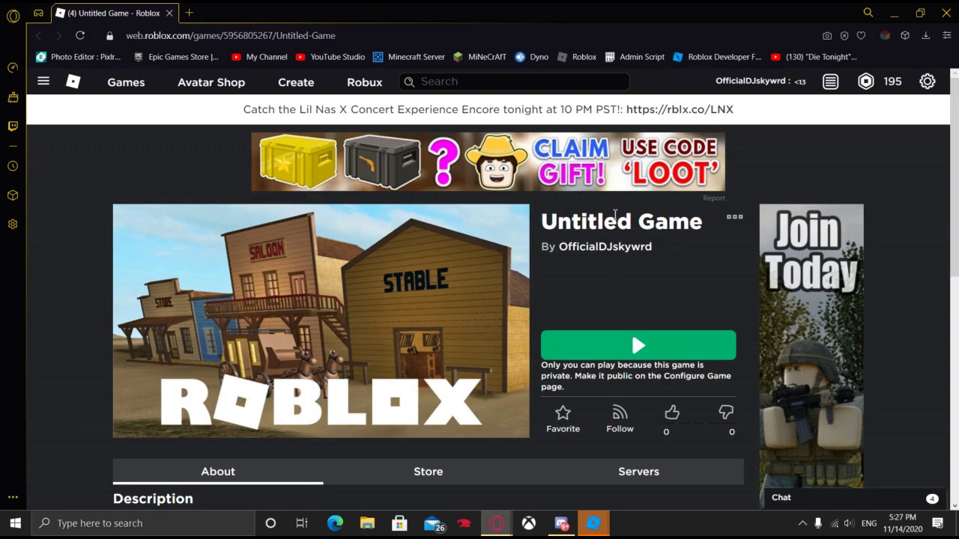
pyautogui.scroll(-10, 674, 333)
pyautogui.scroll(4, 672, 335)
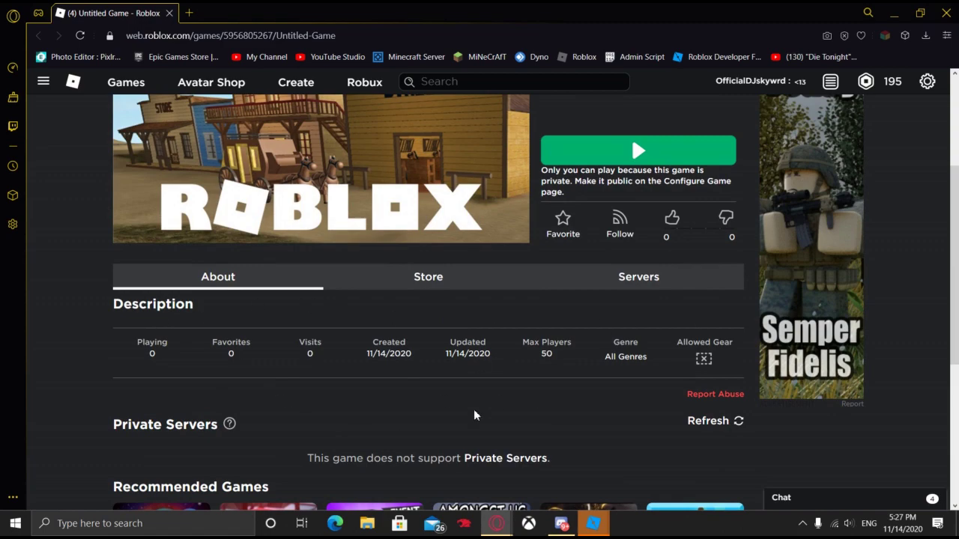
pyautogui.scroll(-3, 610, 396)
pyautogui.scroll(4, 554, 420)
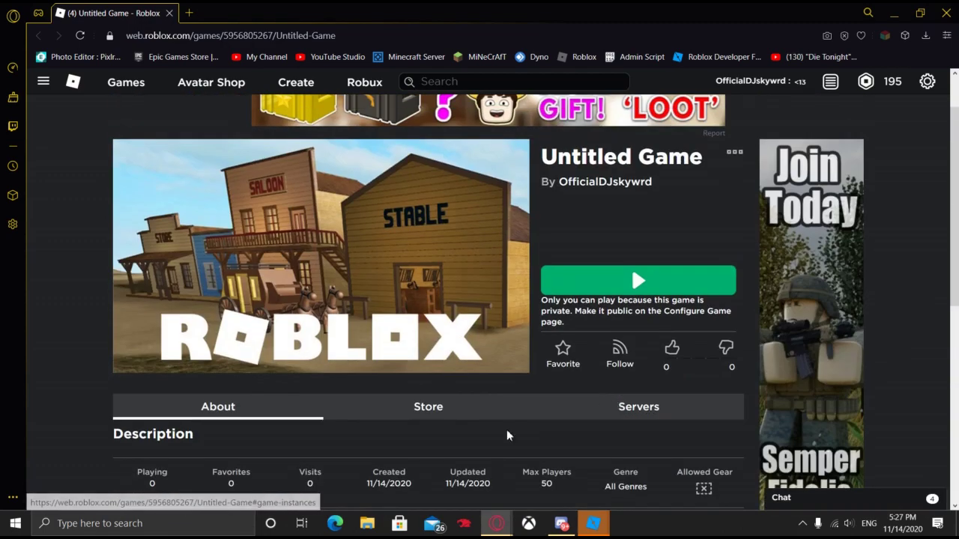
pyautogui.scroll(-1, 465, 389)
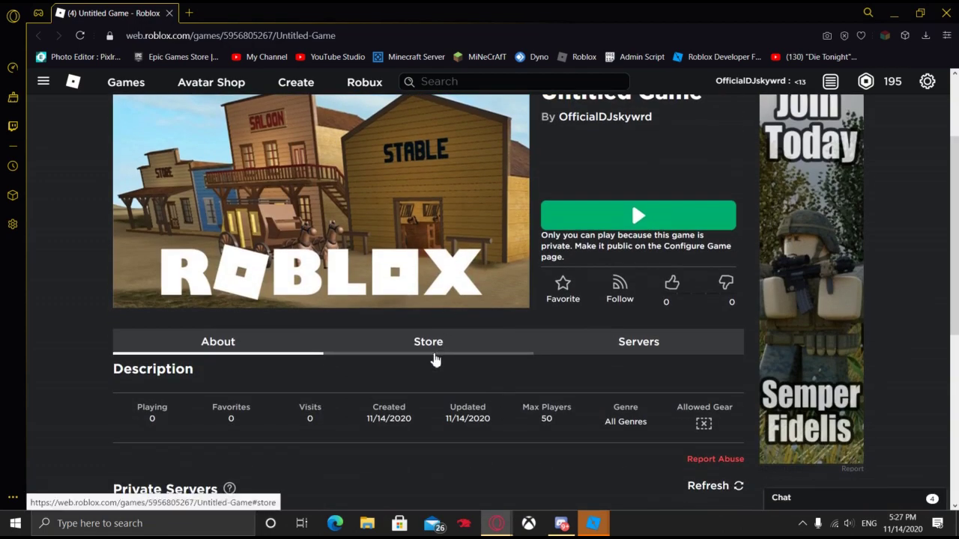
pyautogui.click(433, 346)
# Step: Start a new game pass and bring up the image file picker showing all files
pyautogui.scroll(-3, 431, 367)
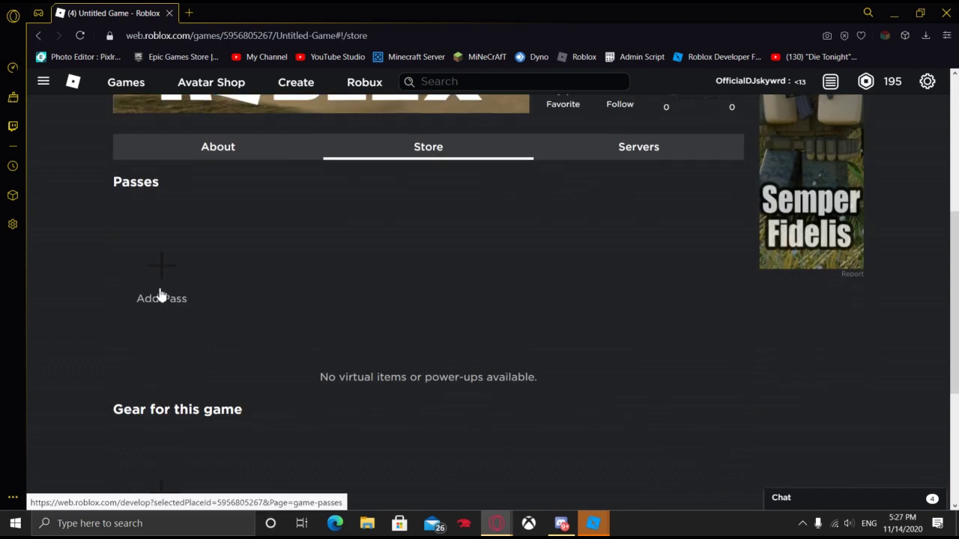
pyautogui.click(160, 294)
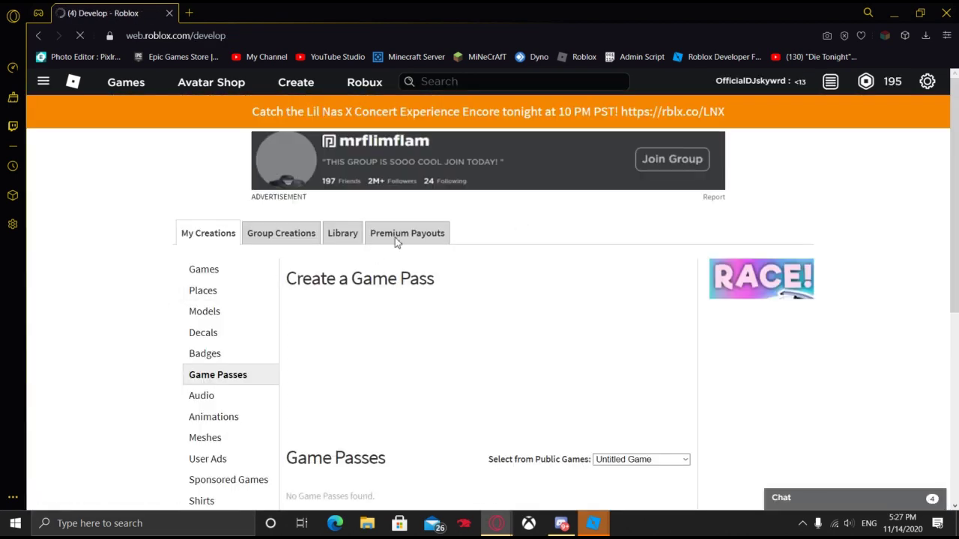
pyautogui.scroll(-1, 507, 278)
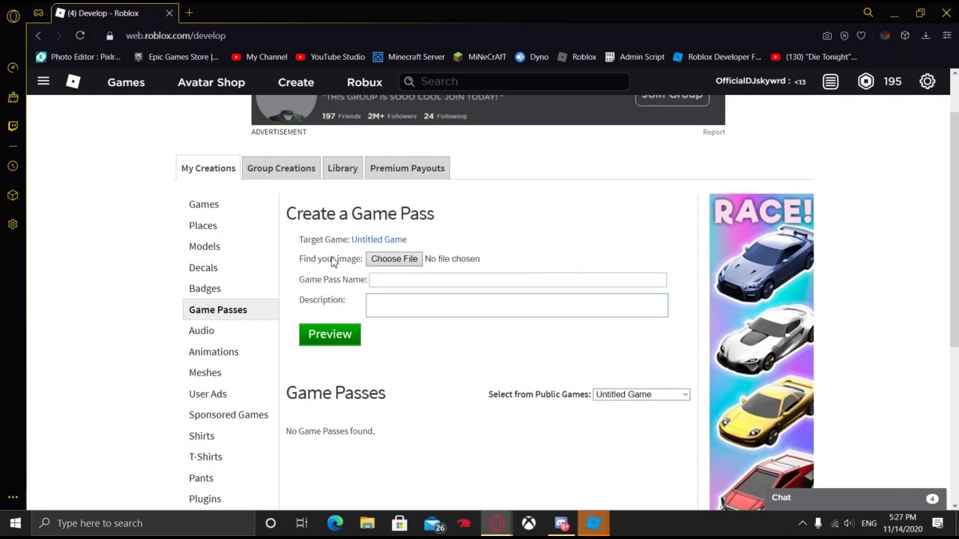
pyautogui.click(411, 259)
pyautogui.click(317, 269)
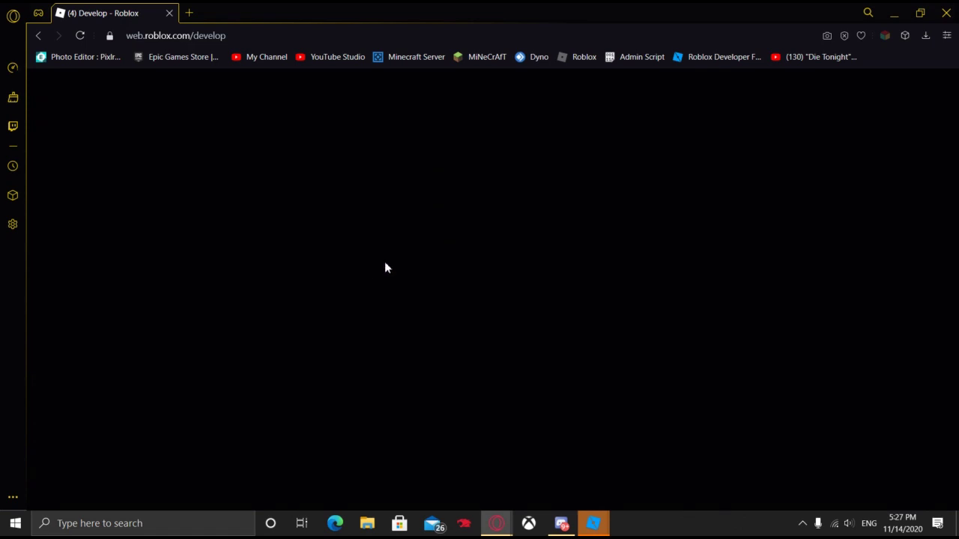
pyautogui.scroll(-3, 364, 165)
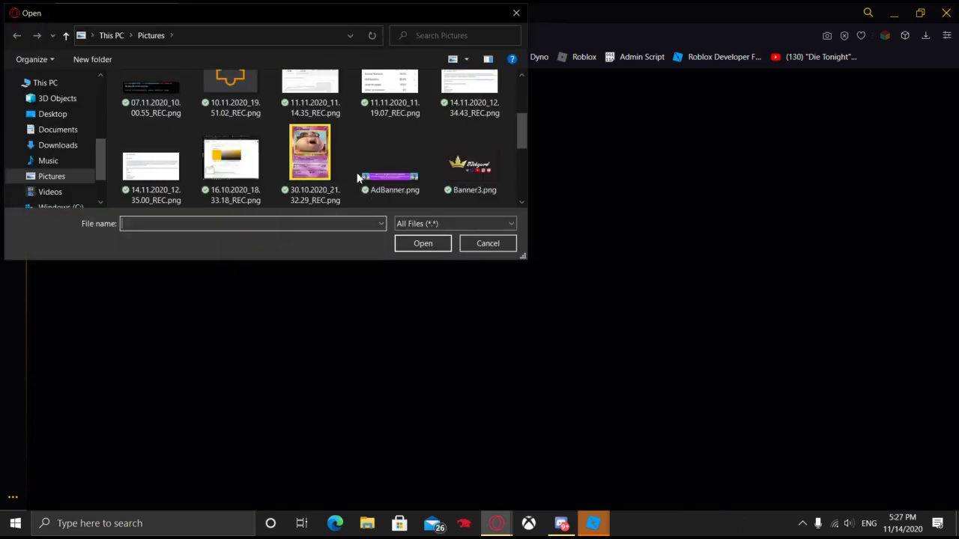
# Step: Pick logo.jpg from the Pictures folder and load it as the pass image
pyautogui.scroll(-3, 357, 177)
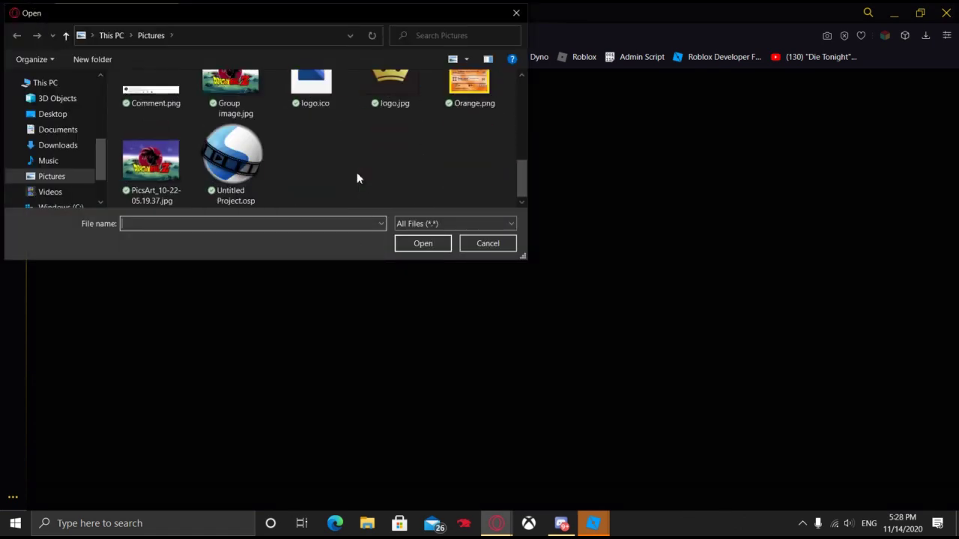
pyautogui.click(392, 105)
pyautogui.click(425, 243)
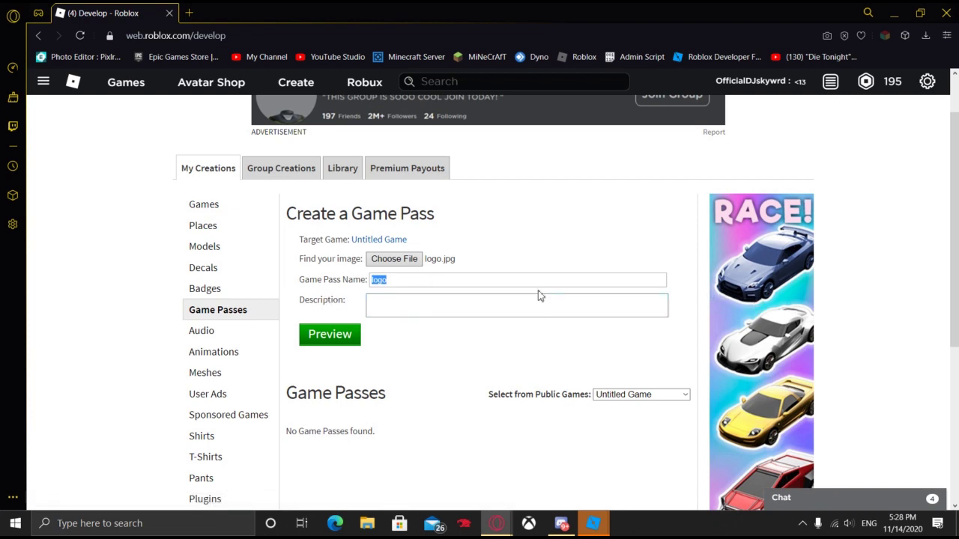
# Step: Name the pass '5x Walk Speed' and start typing its walk-speed boost description
pyautogui.write('5')
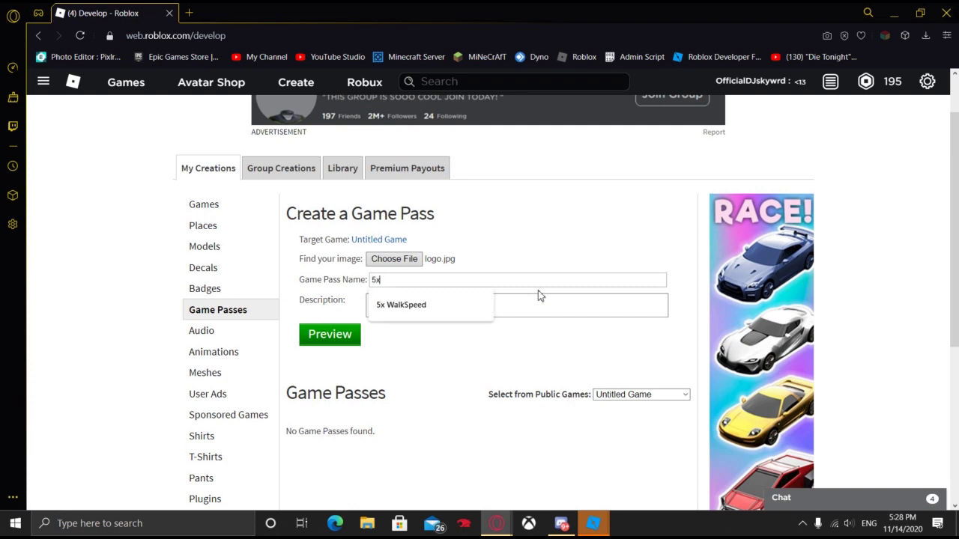
pyautogui.write('x')
pyautogui.click(428, 308)
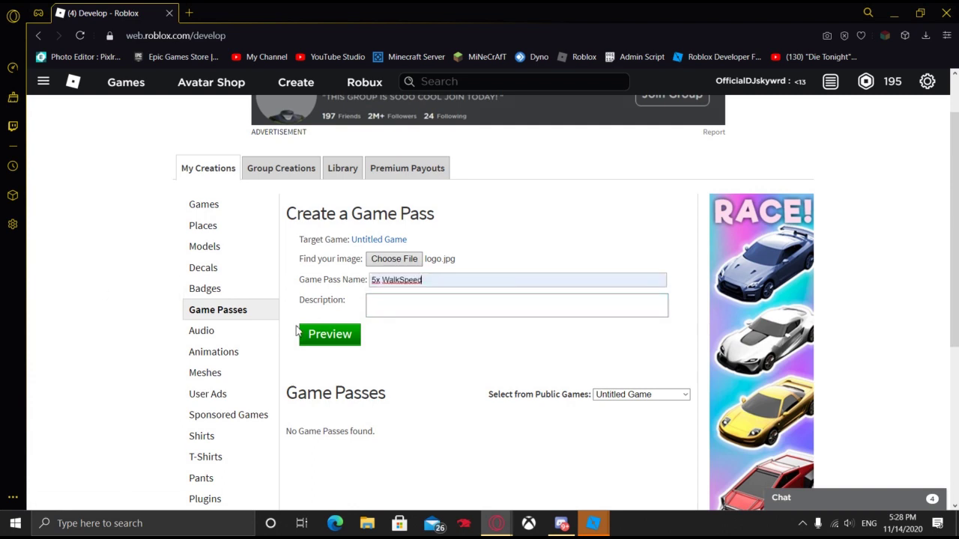
pyautogui.click(398, 279)
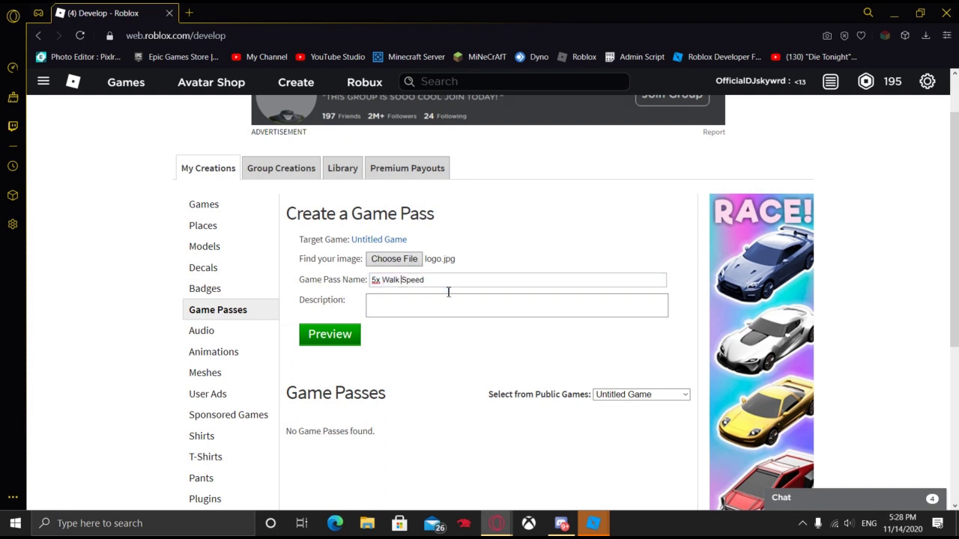
pyautogui.click(523, 302)
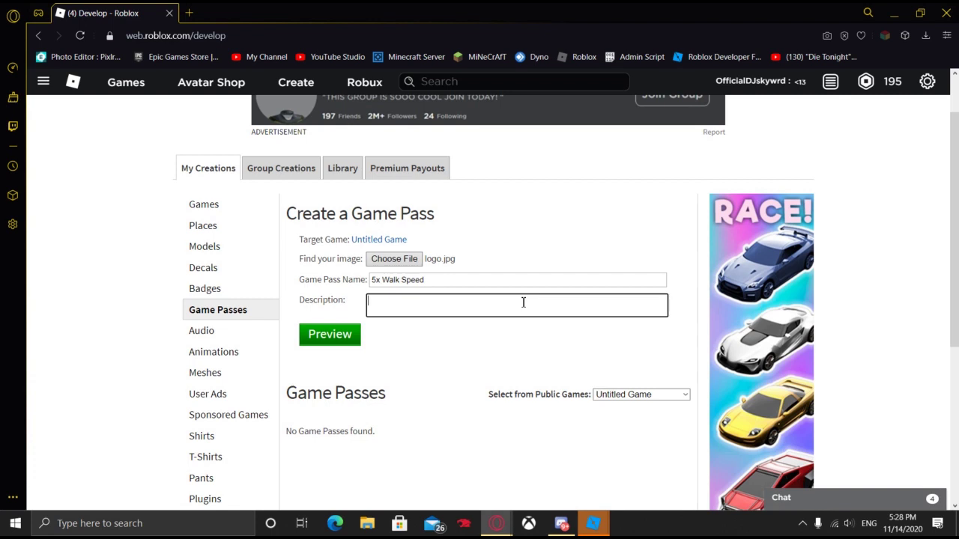
pyautogui.write('gi')
pyautogui.write('ost')
pyautogui.write("'s you")
pyautogui.write('r walk speed 5x')
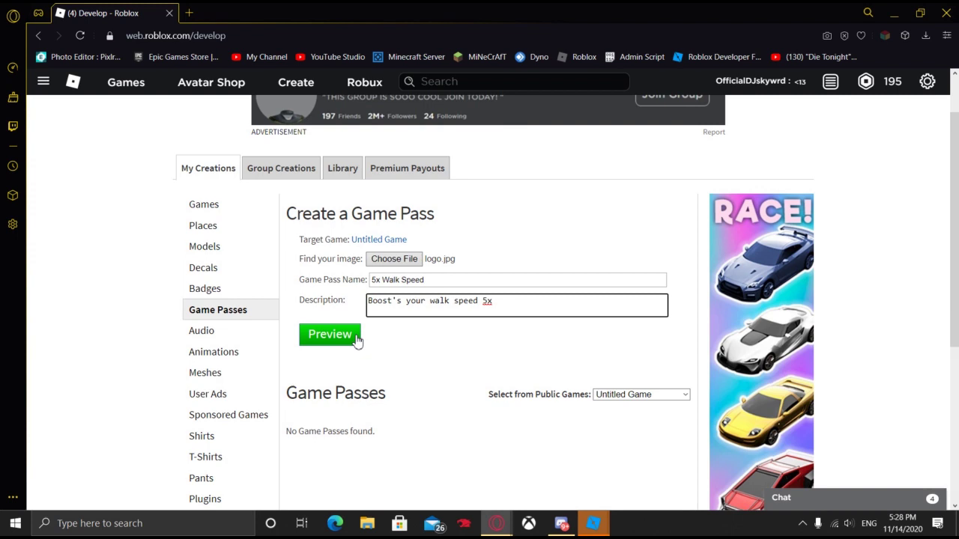
# Step: End the description with '!', preview the 5x Walk Speed pass and verify the upload
pyautogui.write('!')
pyautogui.click(332, 334)
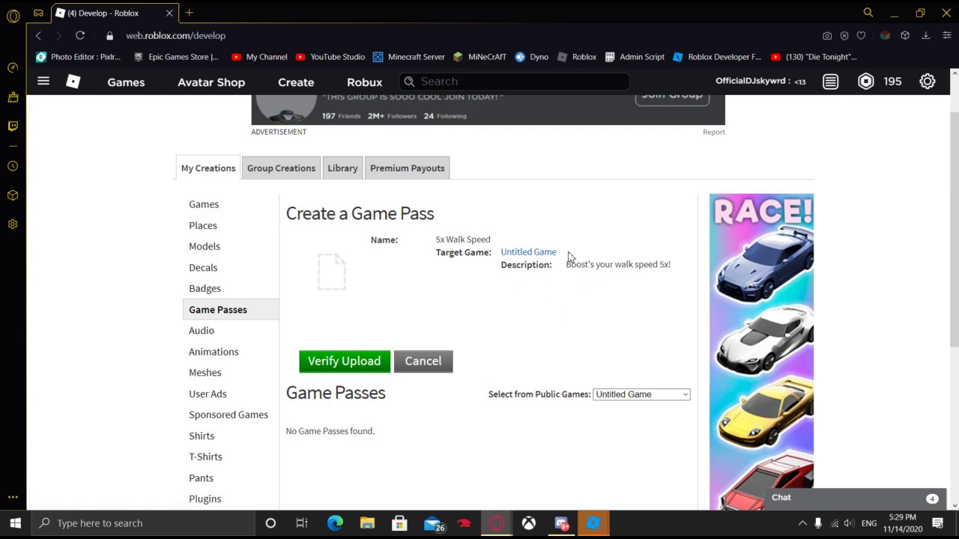
pyautogui.click(344, 361)
pyautogui.scroll(-2, 374, 382)
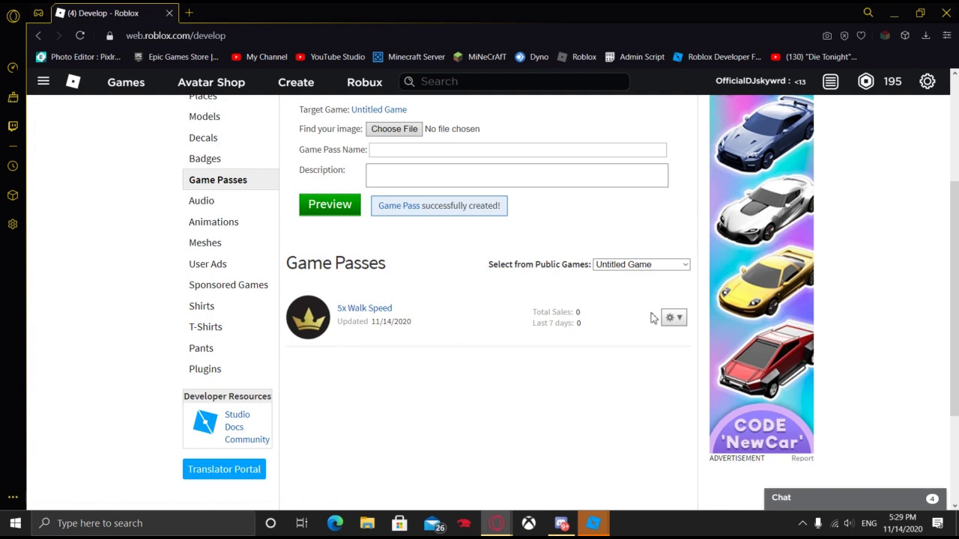
pyautogui.click(673, 319)
# Step: Choose Configure for the 5x Walk Speed pass to reach its settings page
pyautogui.click(659, 341)
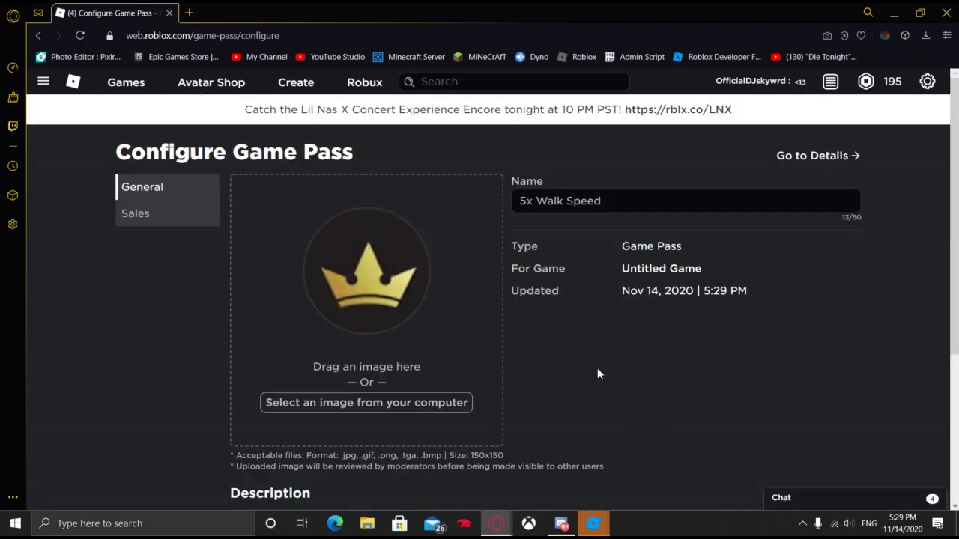
pyautogui.scroll(-3, 669, 333)
pyautogui.scroll(2, 670, 335)
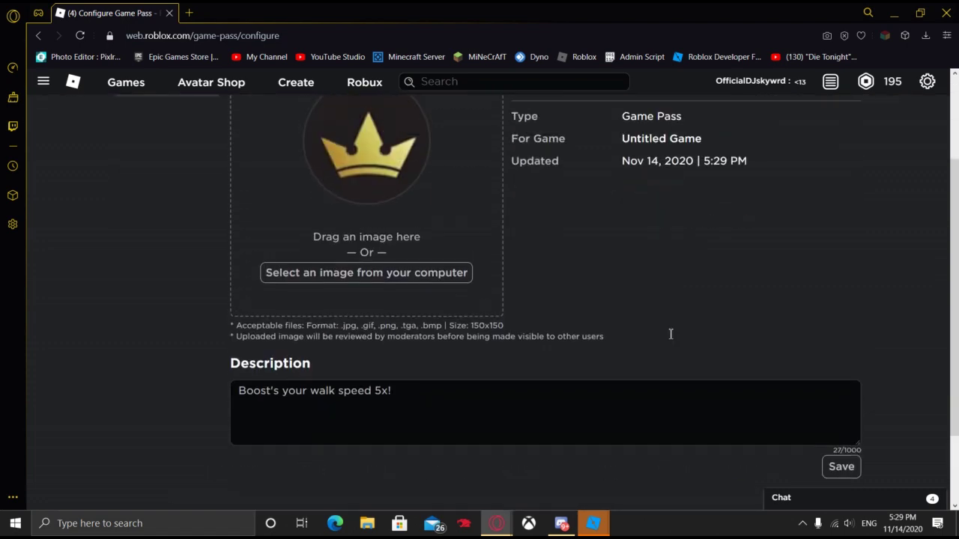
pyautogui.scroll(1, 624, 338)
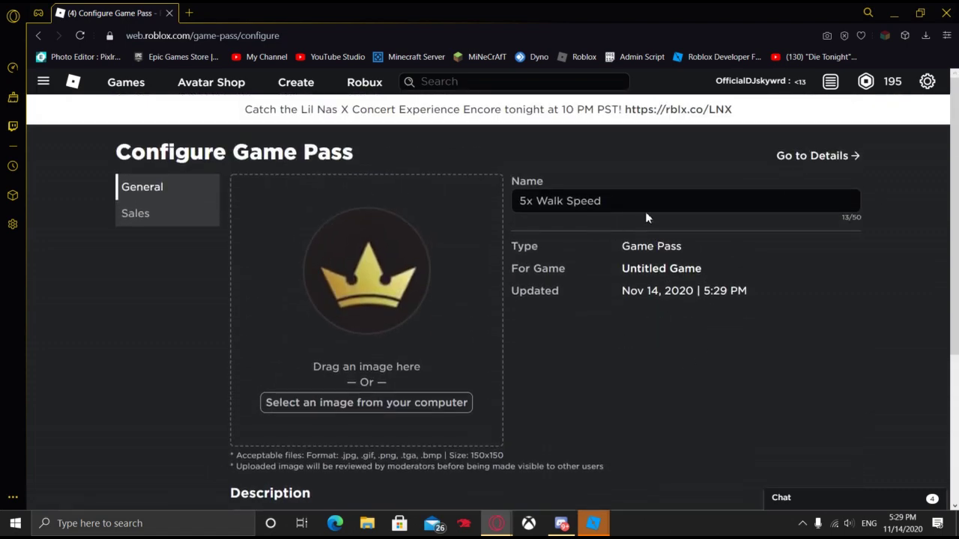
pyautogui.scroll(-3, 735, 352)
pyautogui.scroll(3, 564, 368)
# Step: Put the pass on sale for 50 Robux, save, and open its details page
pyautogui.click(152, 225)
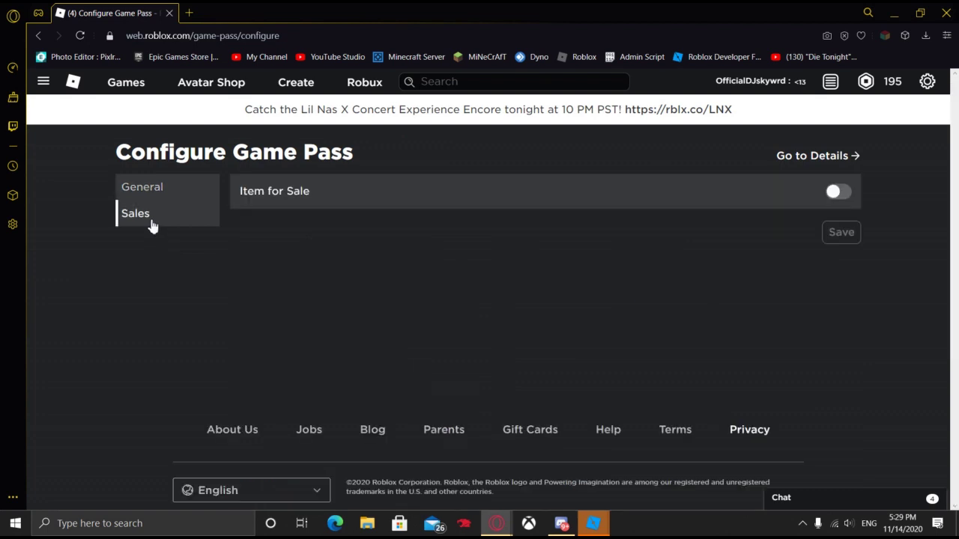
pyautogui.click(837, 194)
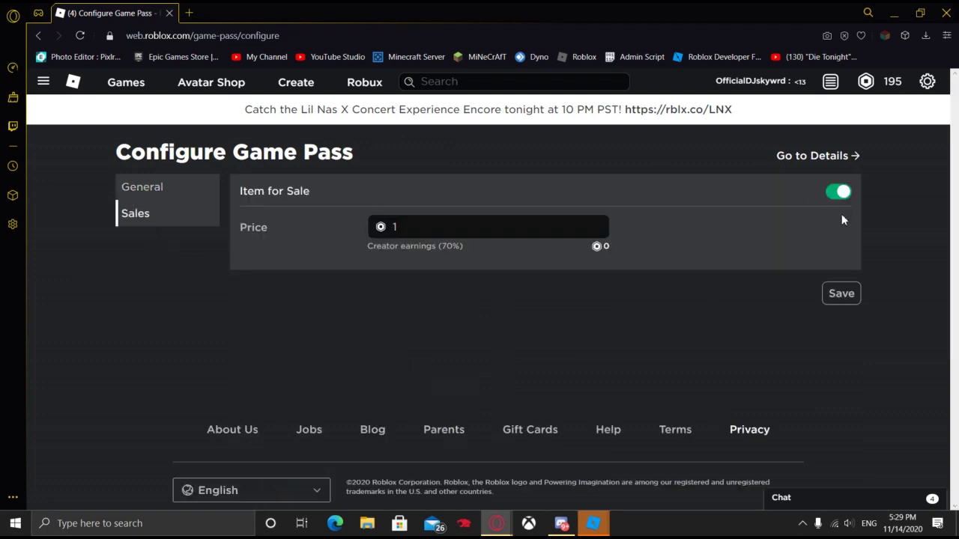
pyautogui.doubleClick(527, 230)
pyautogui.write('2')
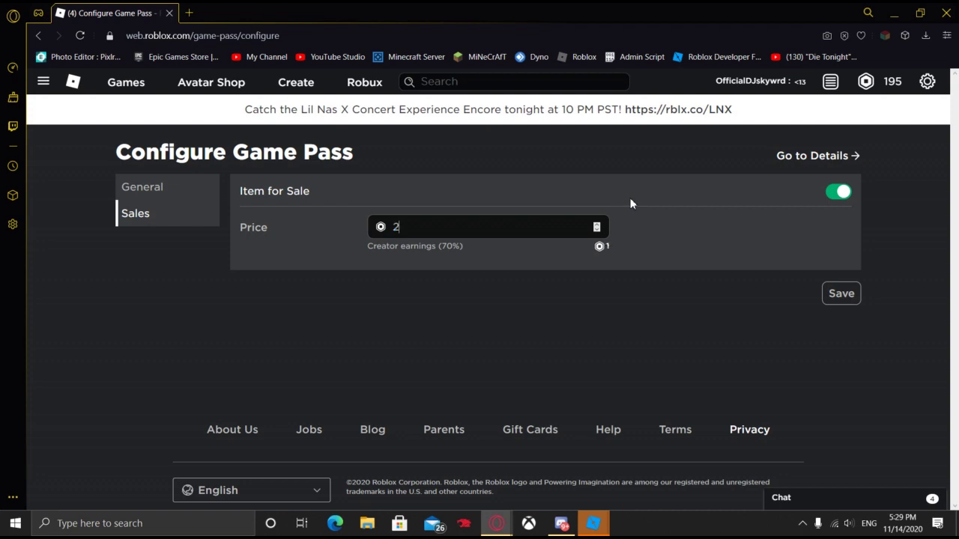
pyautogui.doubleClick(534, 232)
pyautogui.write('50')
pyautogui.click(840, 292)
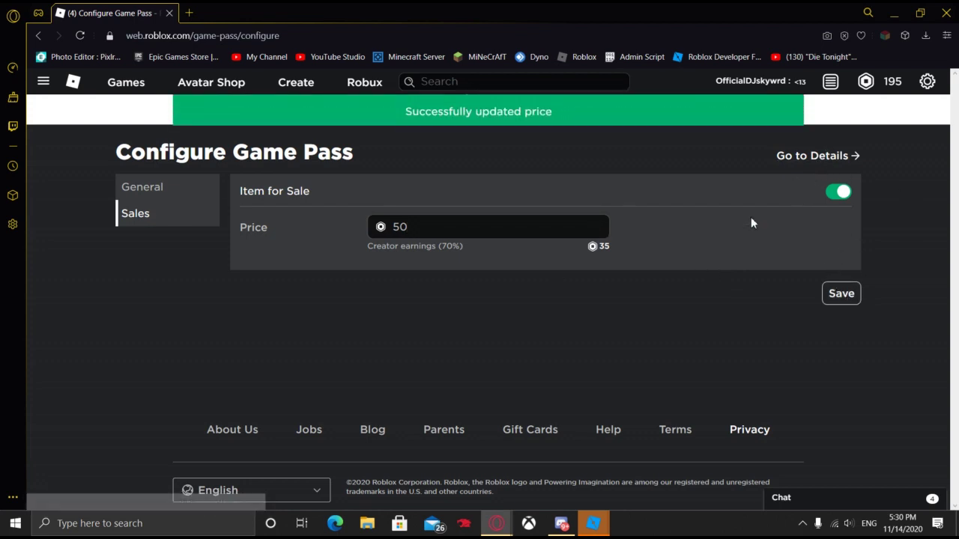
pyautogui.click(814, 165)
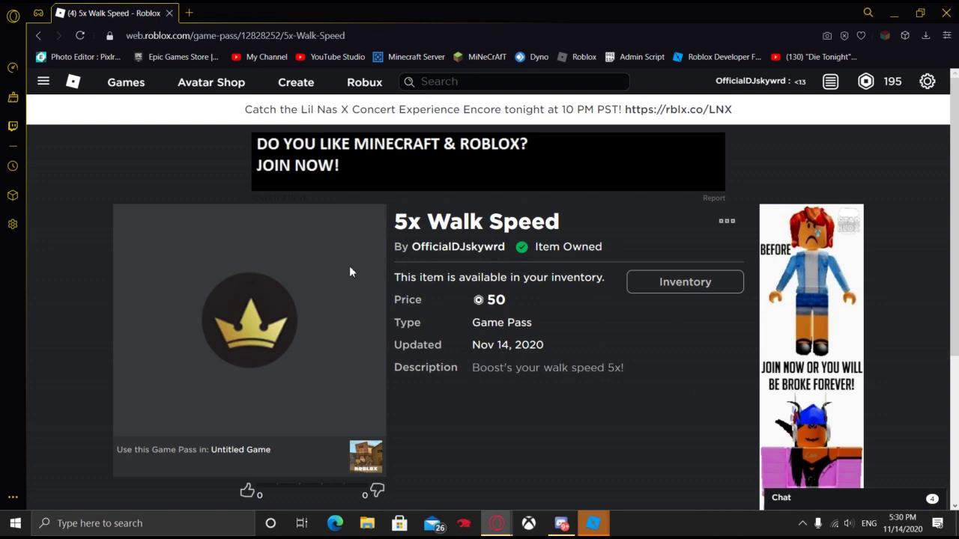
# Step: Copy the 5x Walk Speed pass ID 12828252 from the page's web address
pyautogui.scroll(-3, 382, 314)
pyautogui.scroll(2, 435, 367)
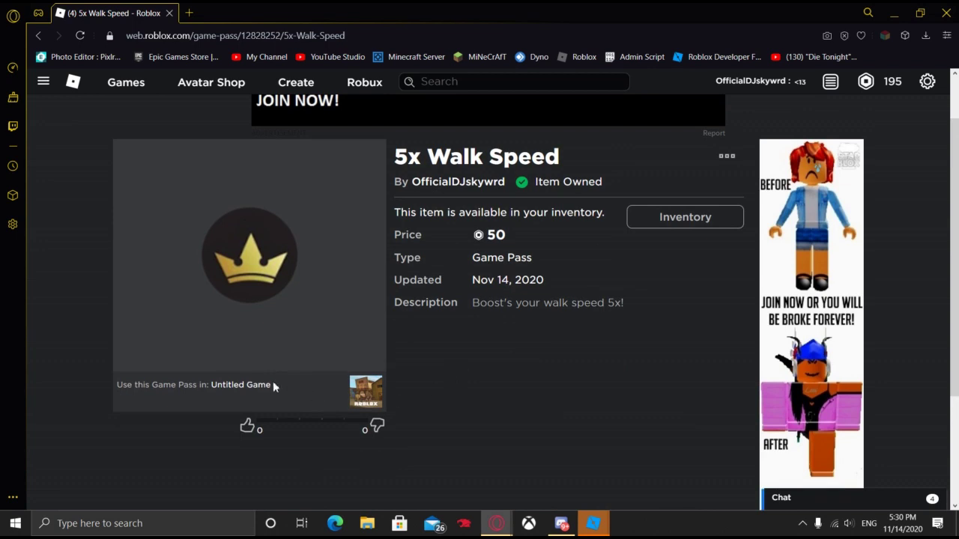
pyautogui.scroll(1, 419, 299)
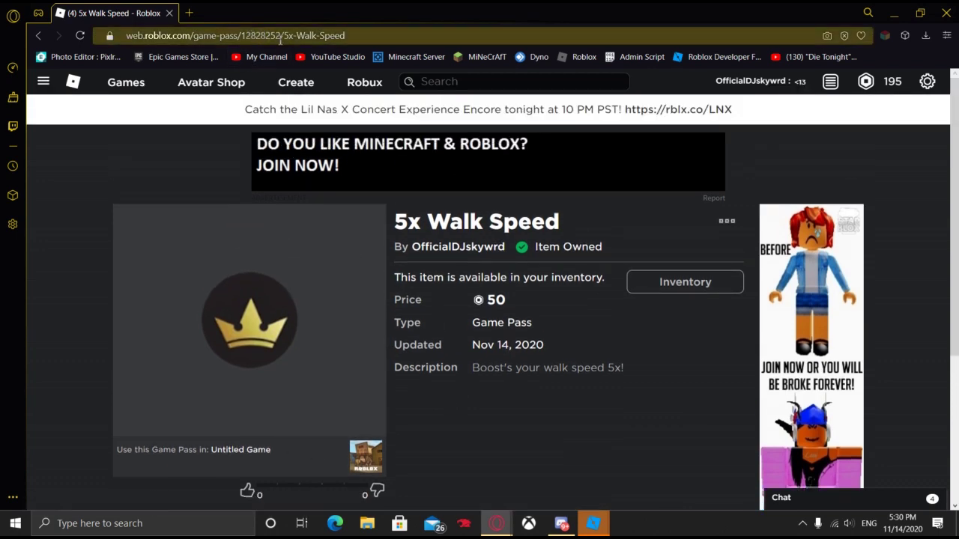
pyautogui.doubleClick(256, 36)
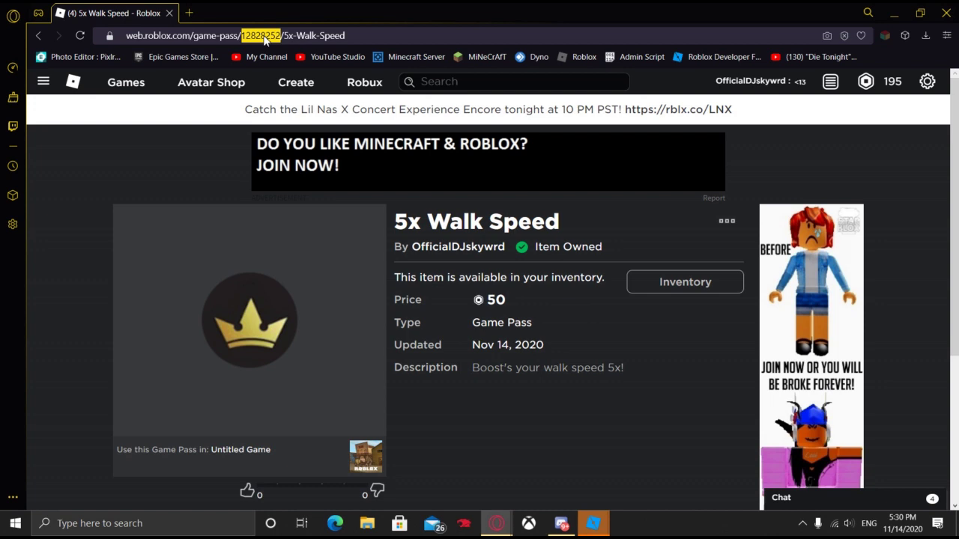
pyautogui.rightClick(266, 40)
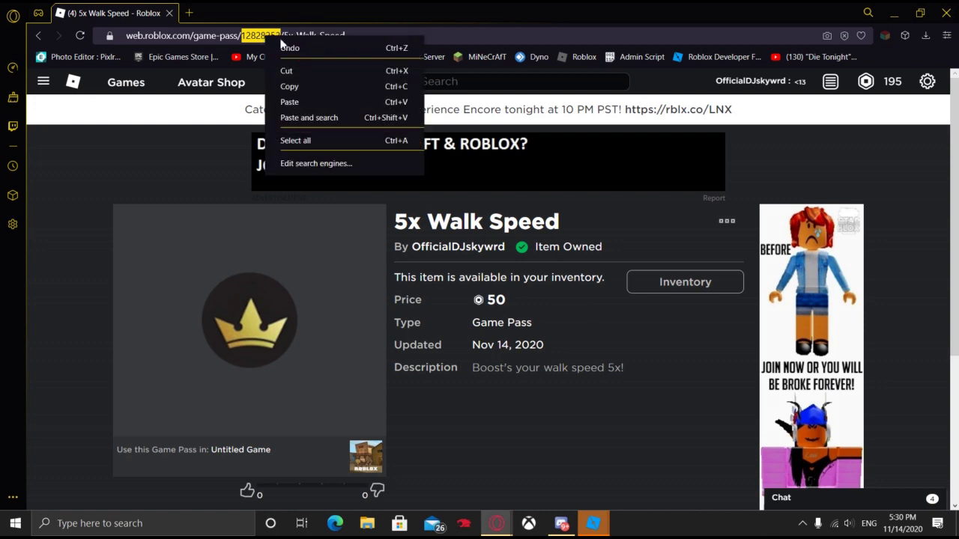
pyautogui.click(301, 84)
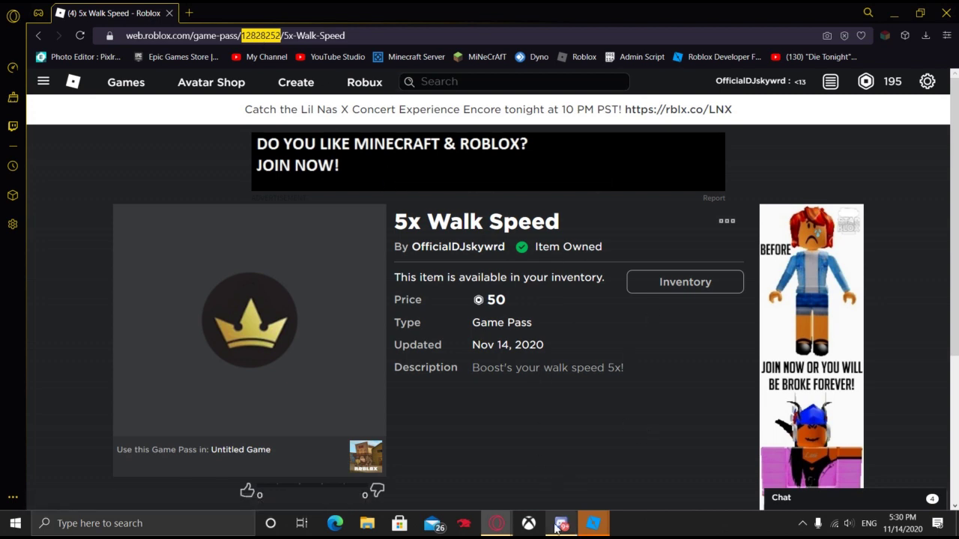
pyautogui.moveTo(561, 530)
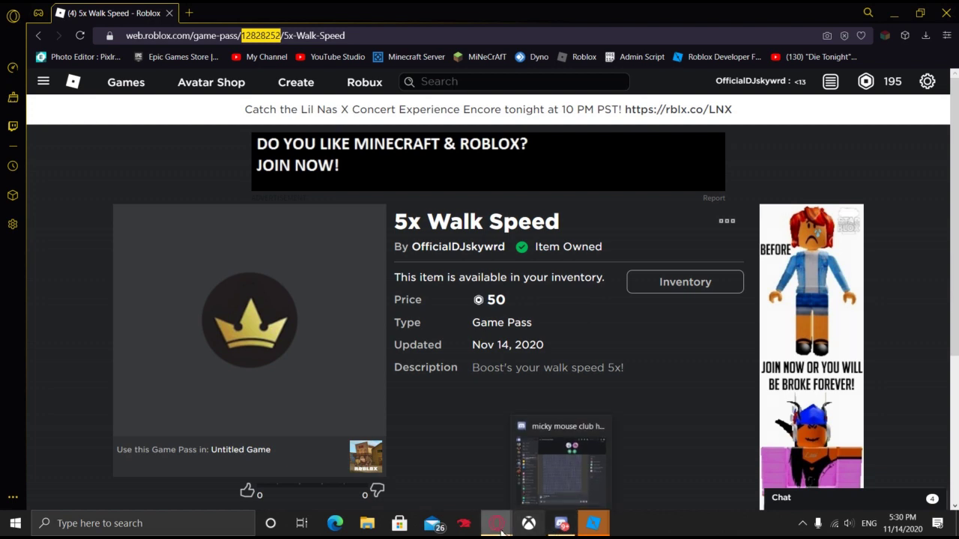
pyautogui.moveTo(494, 530)
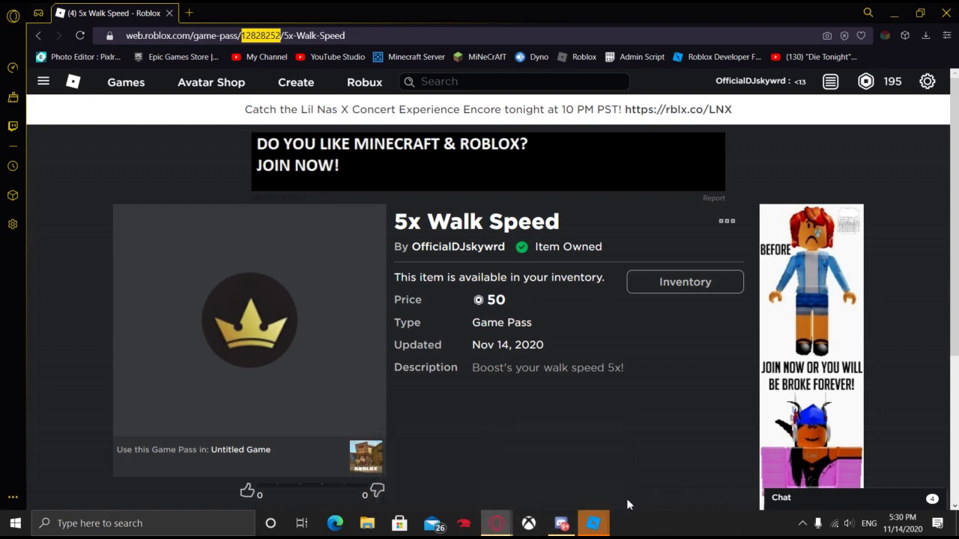
# Step: Close the duplicate Studio window and open Untitled Game from My Games
pyautogui.moveTo(593, 524)
pyautogui.moveTo(572, 453)
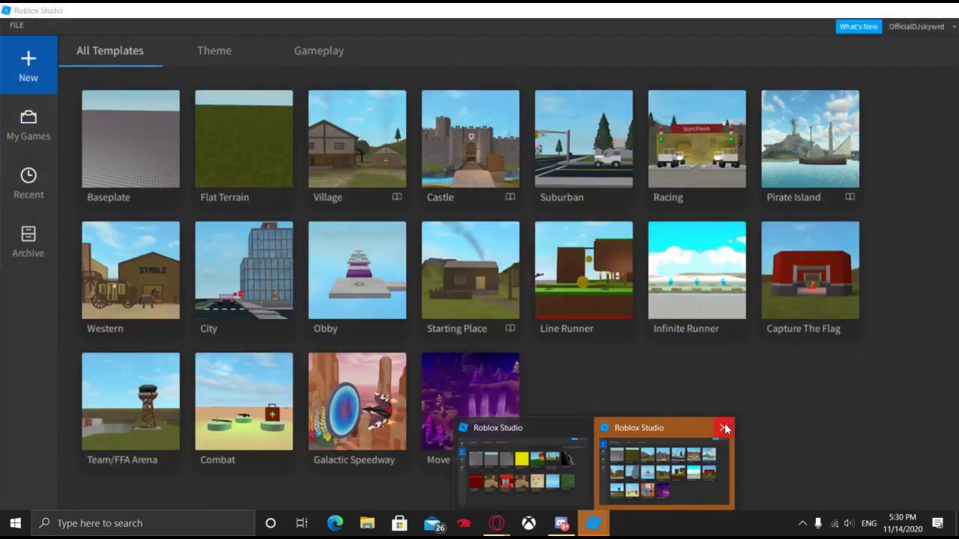
pyautogui.click(723, 428)
pyautogui.click(613, 442)
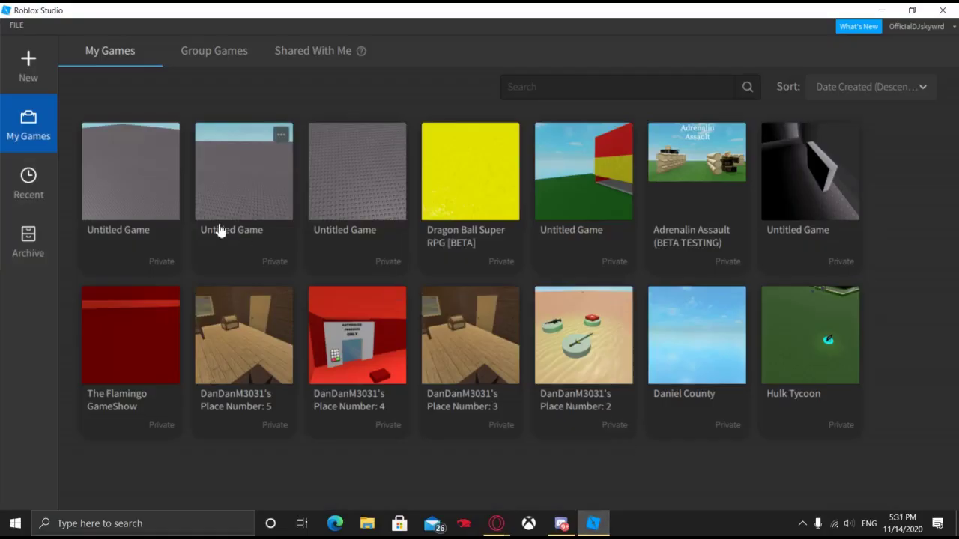
pyautogui.click(146, 203)
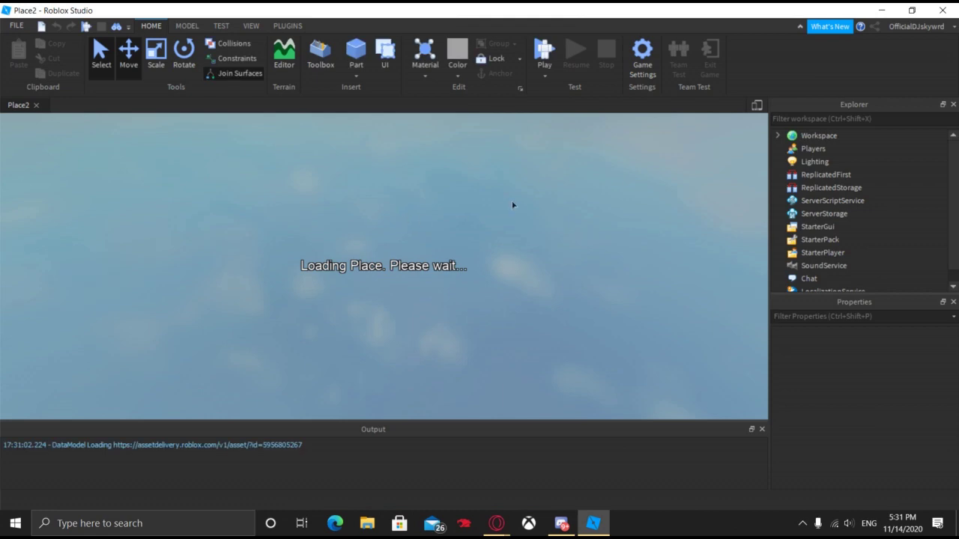